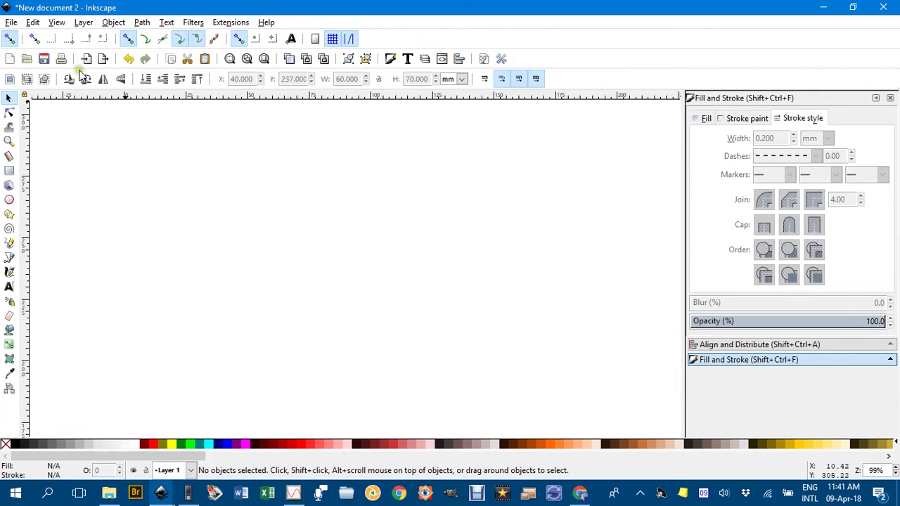
- Show the page grid and draw a grid-snapped, unfilled ellipse about 61.67 × 21.69 mm
{"action": "left_click", "coordinate": [58, 22]}
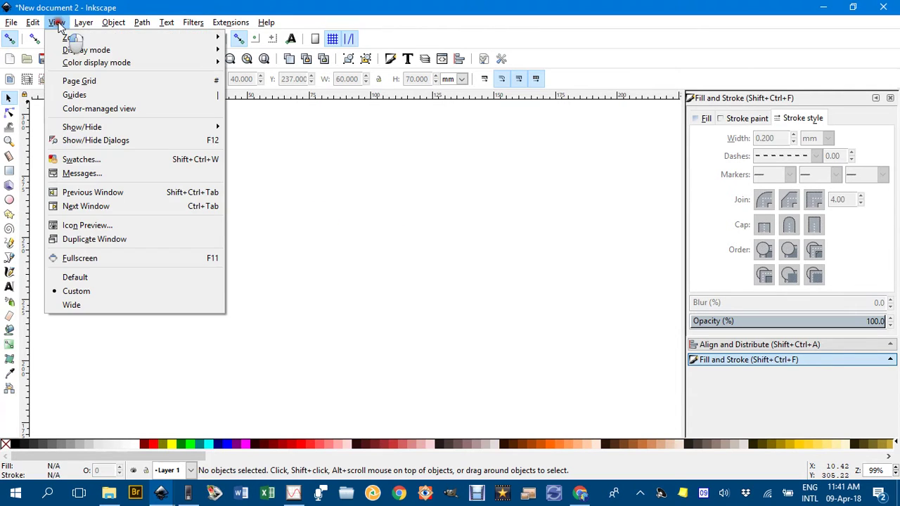
{"action": "left_click", "coordinate": [98, 82]}
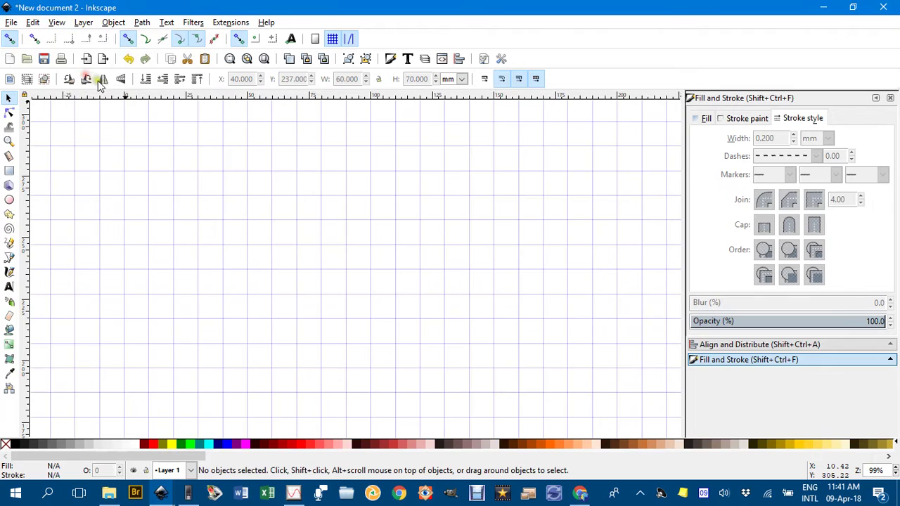
{"action": "left_click", "coordinate": [9, 199]}
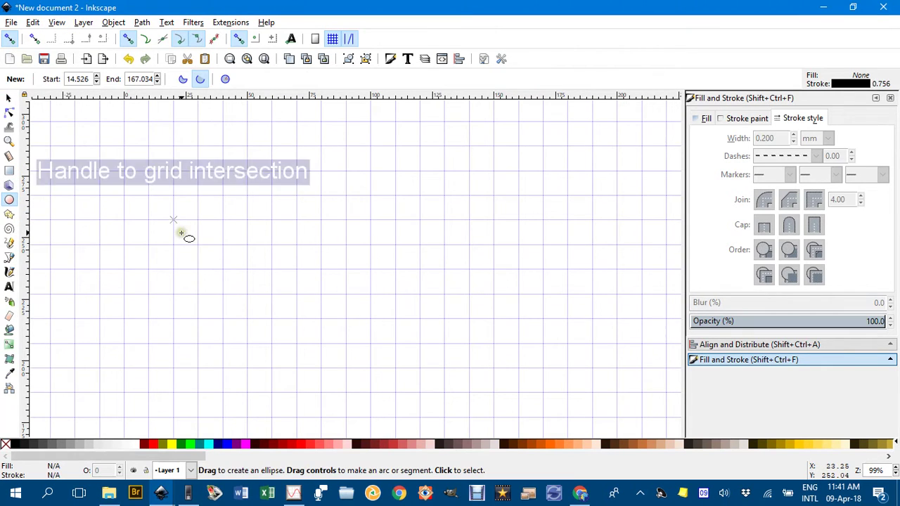
{"action": "left_click_drag", "start_coordinate": [176, 222], "coordinate": [314, 256]}
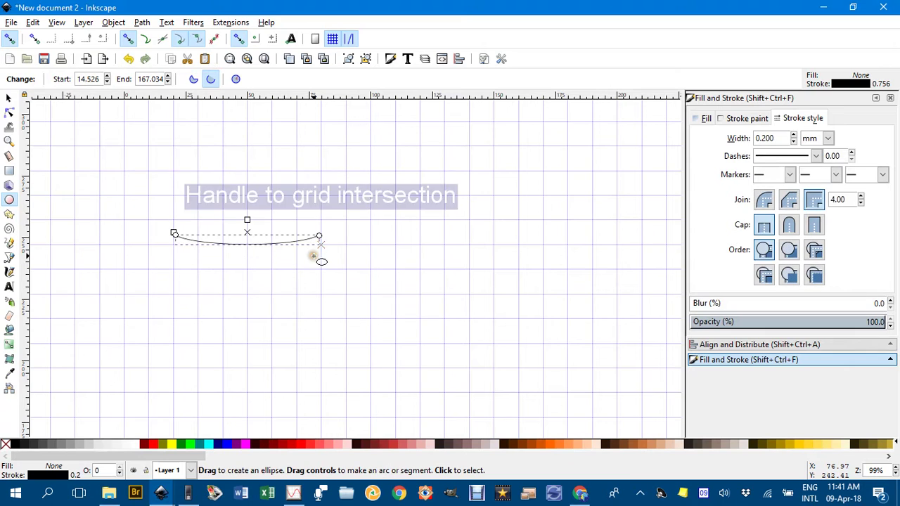
{"action": "left_click", "coordinate": [236, 79]}
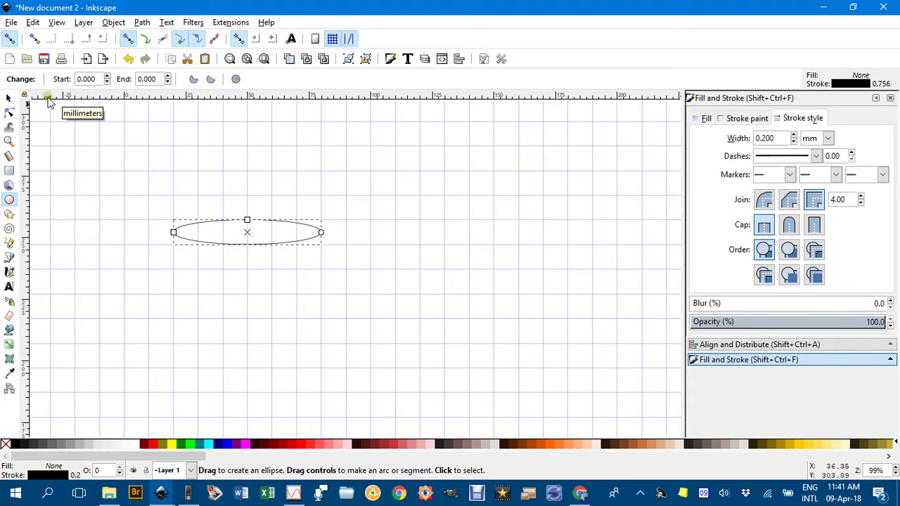
{"action": "key", "text": "Delete"}
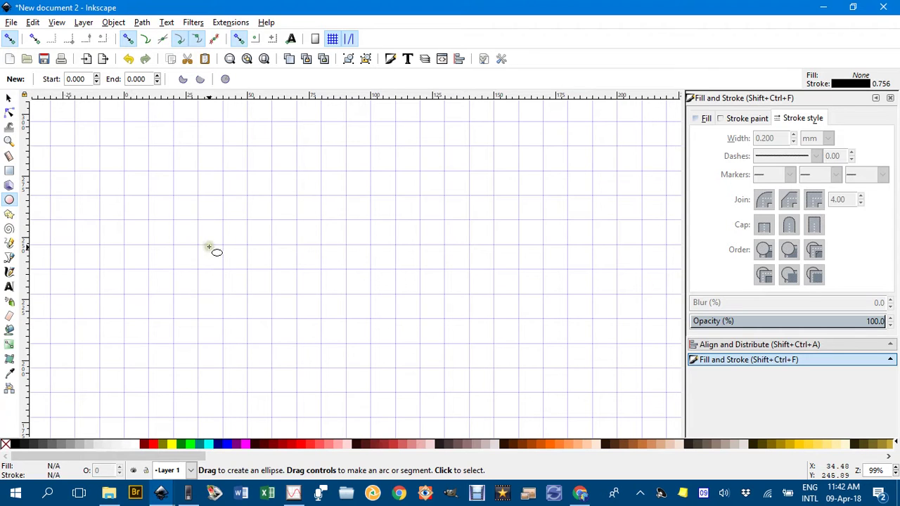
{"action": "left_click_drag", "start_coordinate": [198, 245], "coordinate": [350, 296]}
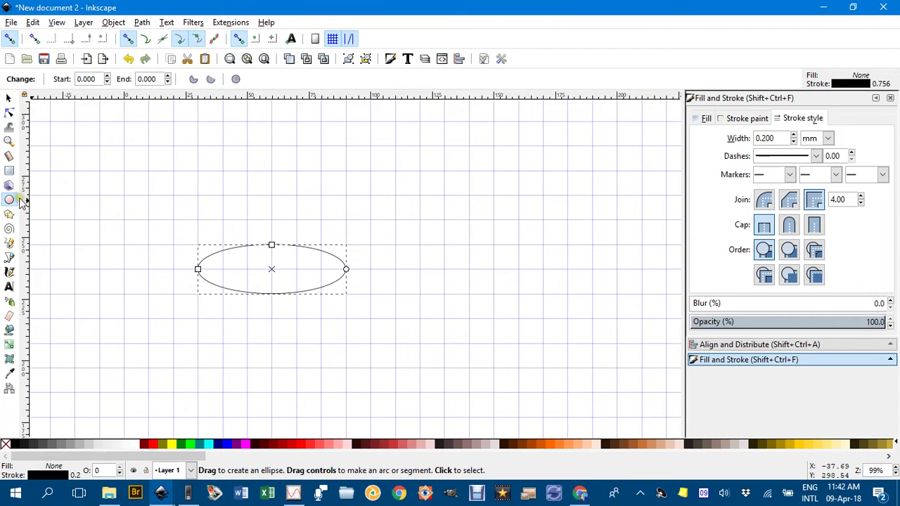
- Draw straight lines from the ellipse's left and right ends up to a shared apex
{"action": "left_click", "coordinate": [10, 257]}
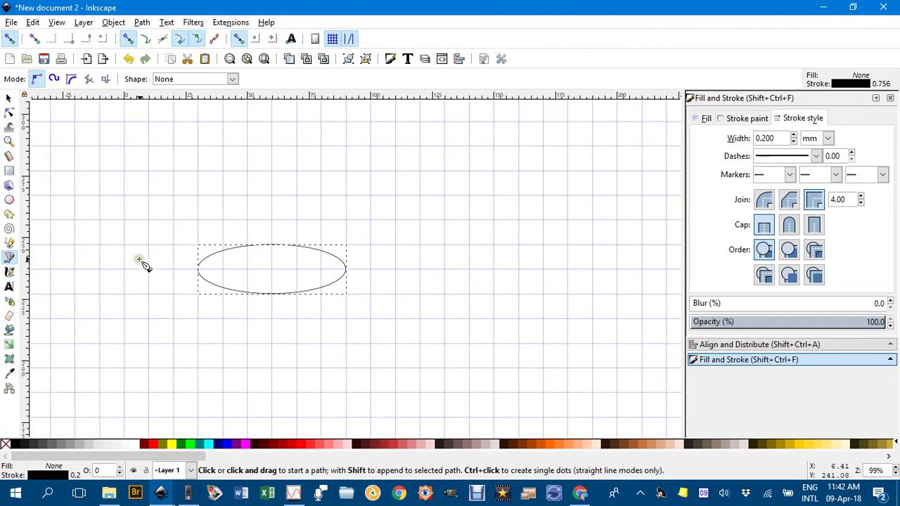
{"action": "left_click", "coordinate": [197, 270]}
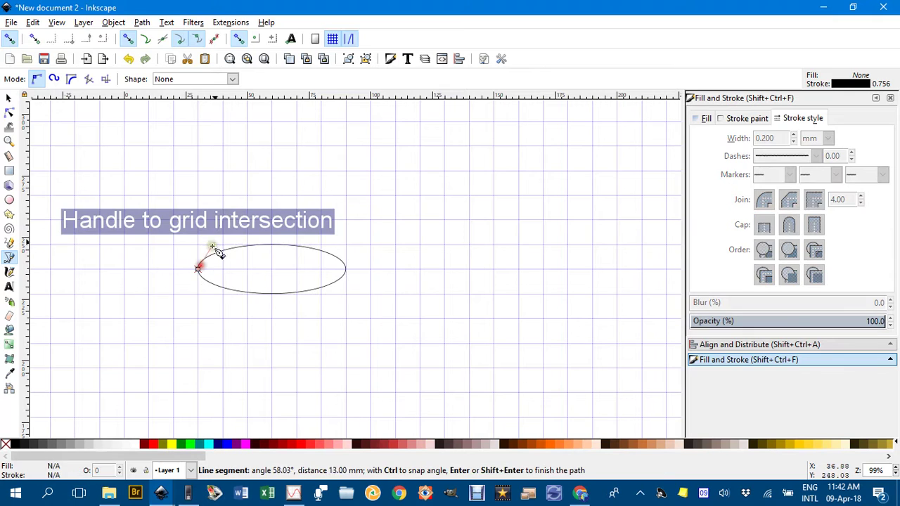
{"action": "left_click", "coordinate": [272, 123]}
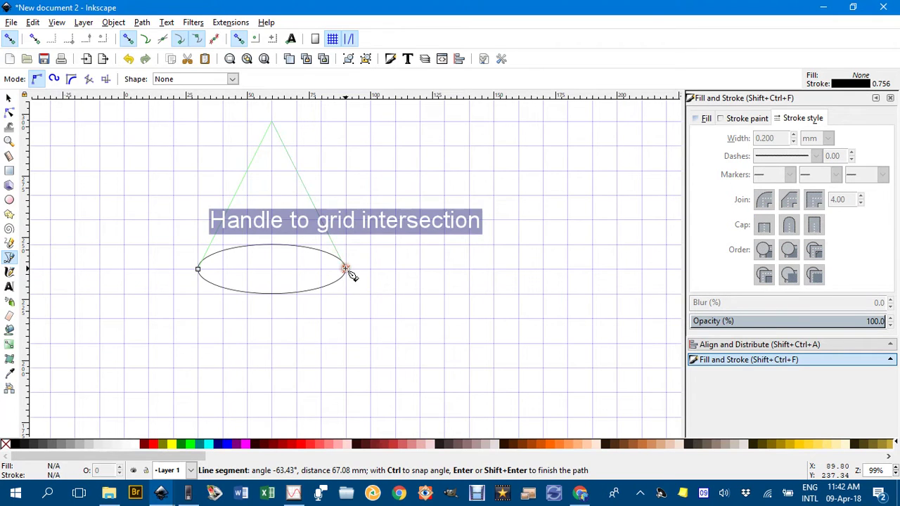
{"action": "double_click", "coordinate": [346, 270]}
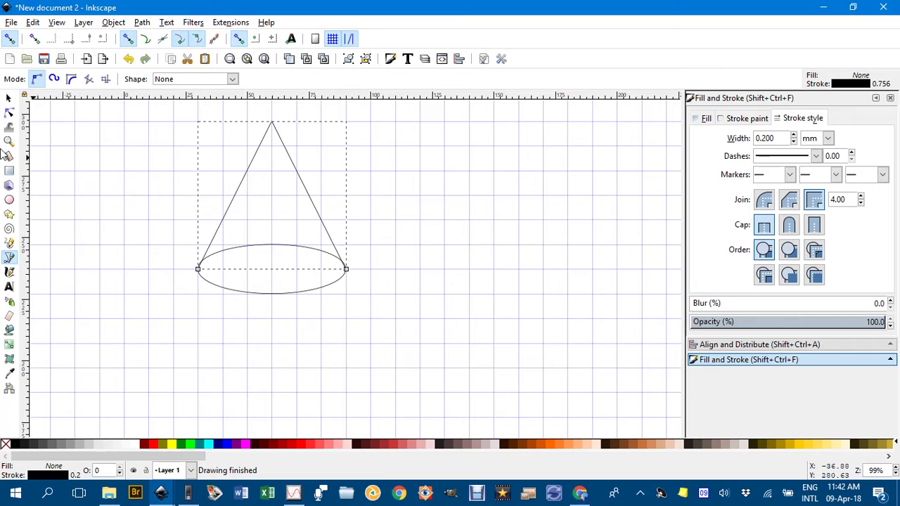
- Hide the page grid and clear the selection
{"action": "left_click", "coordinate": [62, 22]}
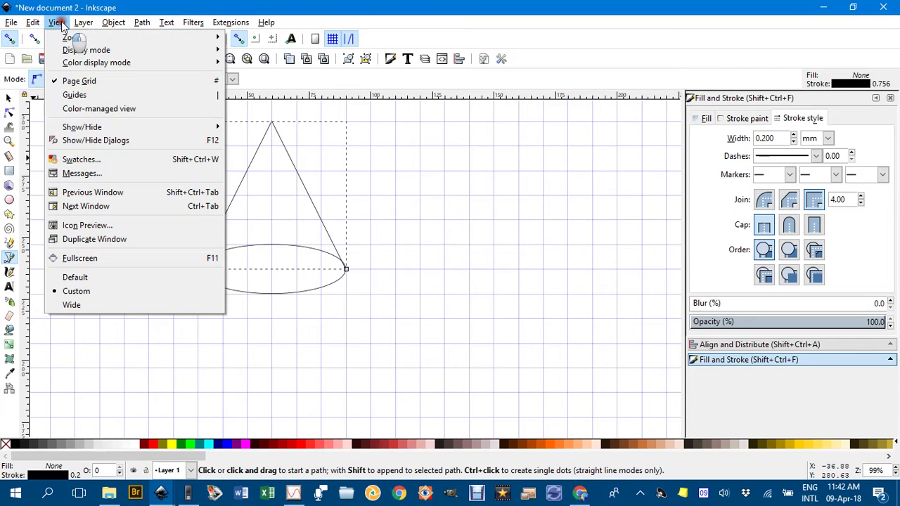
{"action": "left_click", "coordinate": [76, 81]}
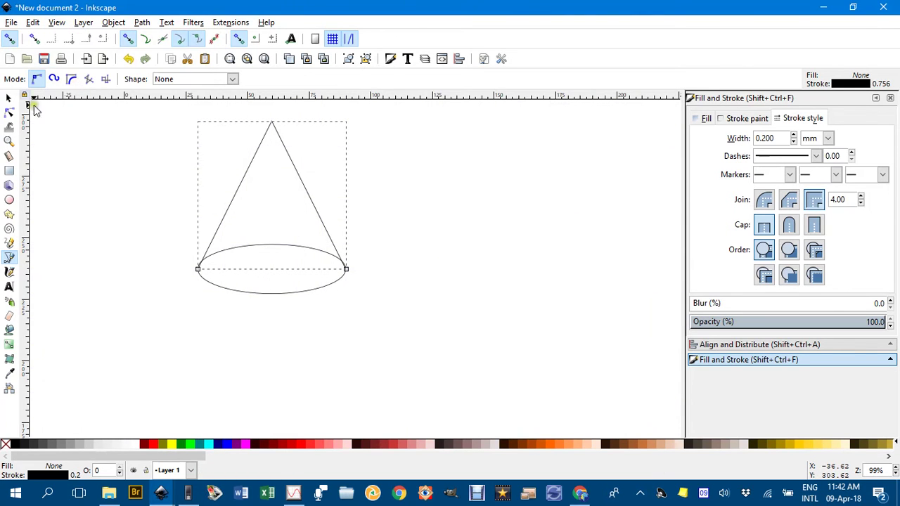
{"action": "left_click", "coordinate": [8, 99]}
{"action": "scroll", "coordinate": [351, 284], "scroll_direction": "up", "scroll_amount": 6}
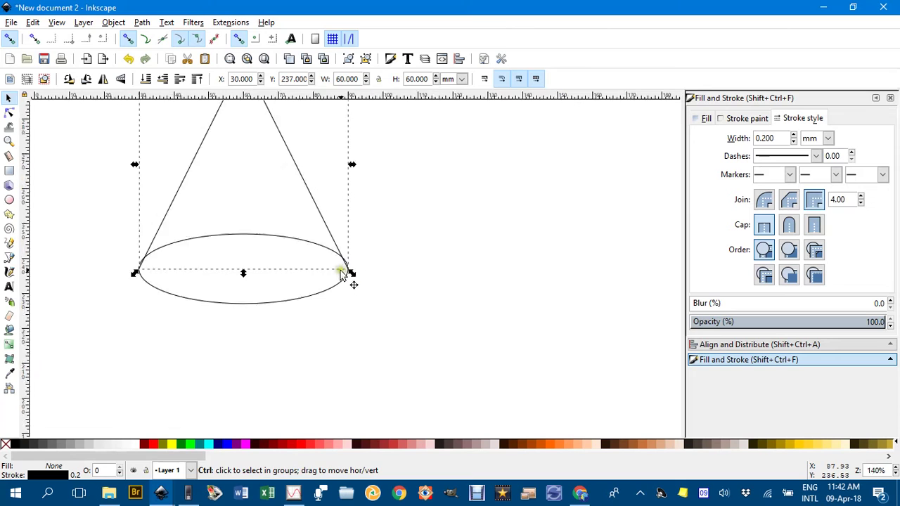
{"action": "left_click", "coordinate": [426, 258]}
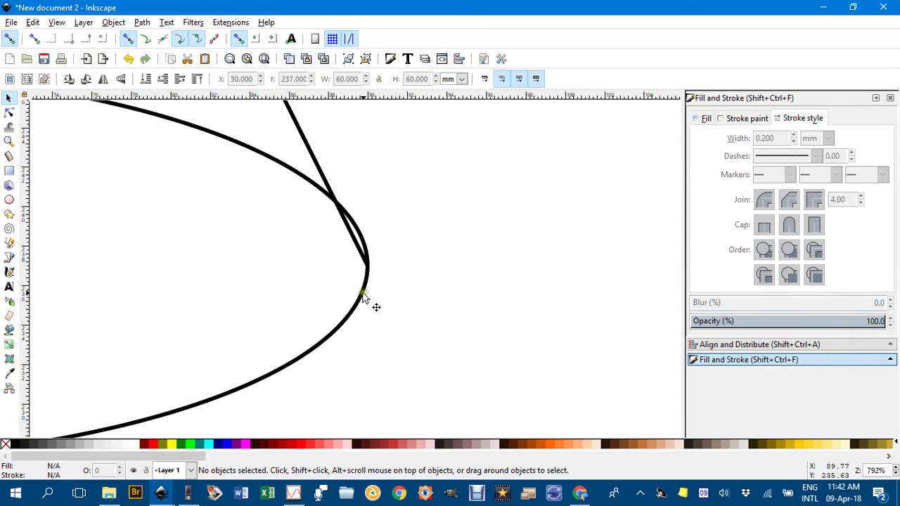
{"action": "scroll", "coordinate": [363, 289], "scroll_direction": "down", "scroll_amount": 3}
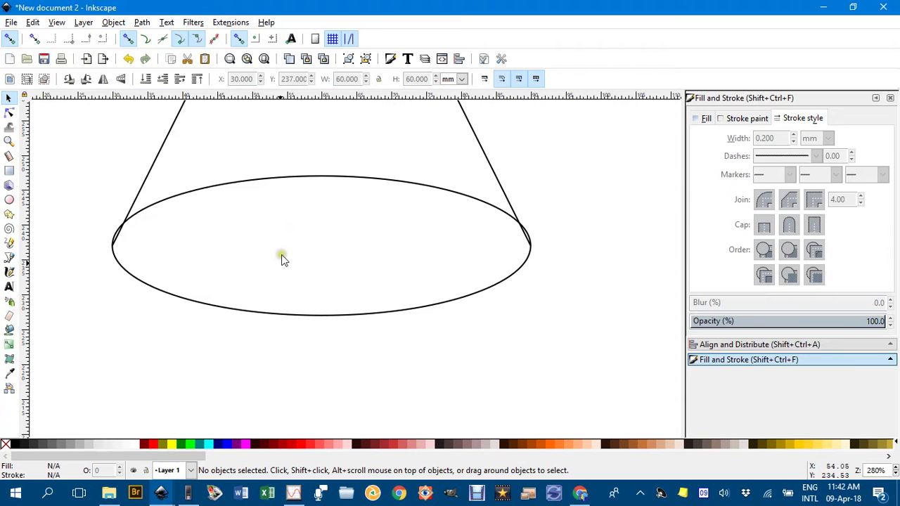
- Turn the base ellipse into a 0–180° open arc, keeping only its lower front curve
{"action": "left_click", "coordinate": [302, 316]}
{"action": "key", "text": "e"}
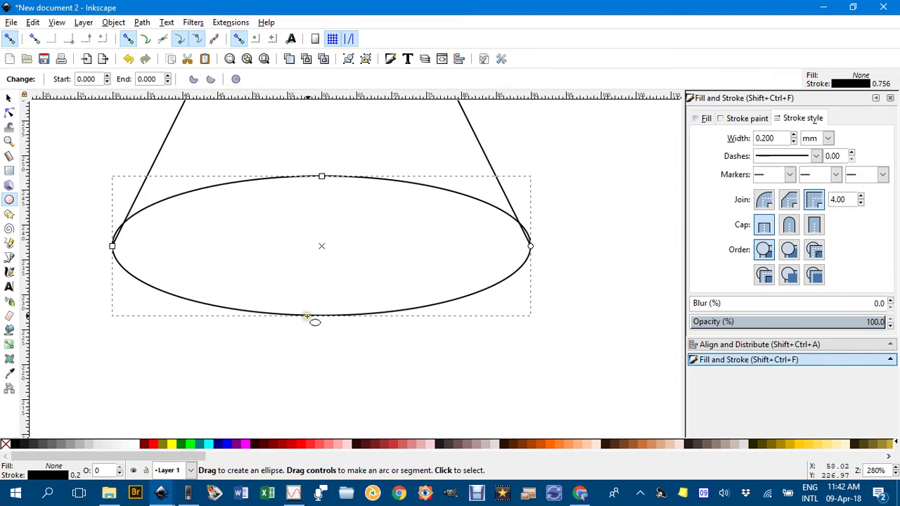
{"action": "scroll", "coordinate": [544, 250], "scroll_direction": "up", "scroll_amount": 2}
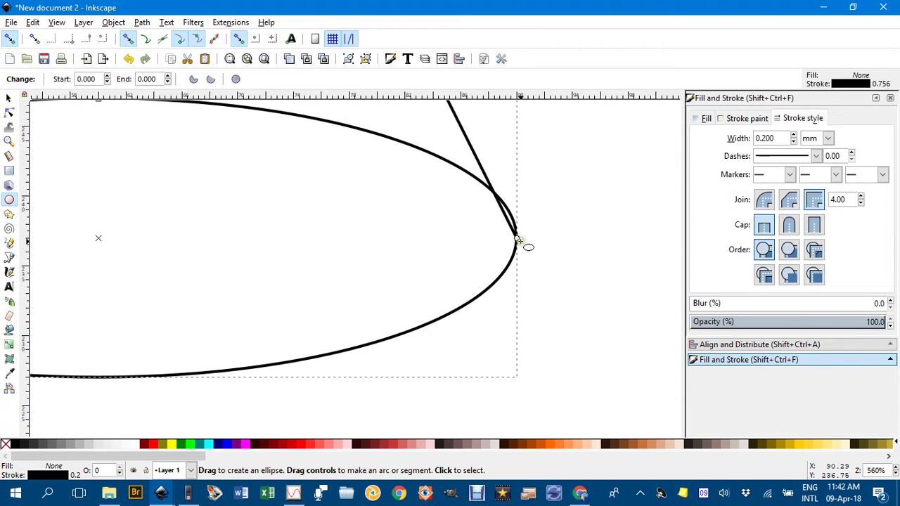
{"action": "left_click_drag", "start_coordinate": [612, 246], "coordinate": [60, 199]}
{"action": "left_click_drag", "start_coordinate": [169, 273], "coordinate": [457, 261]}
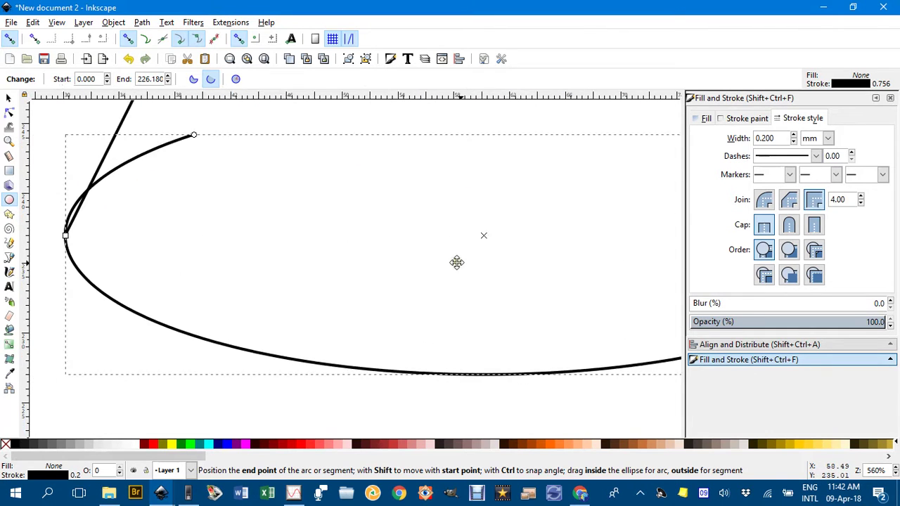
{"action": "left_click_drag", "start_coordinate": [255, 153], "coordinate": [107, 244]}
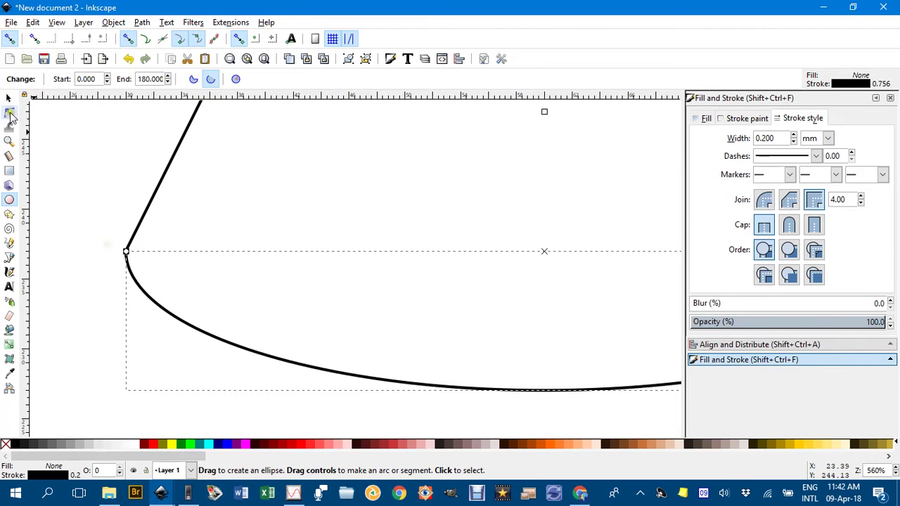
{"action": "left_click", "coordinate": [9, 98]}
{"action": "left_click", "coordinate": [85, 145]}
{"action": "scroll", "coordinate": [420, 272], "scroll_direction": "down", "scroll_amount": 2}
{"action": "scroll", "coordinate": [420, 272], "scroll_direction": "right", "scroll_amount": 5}
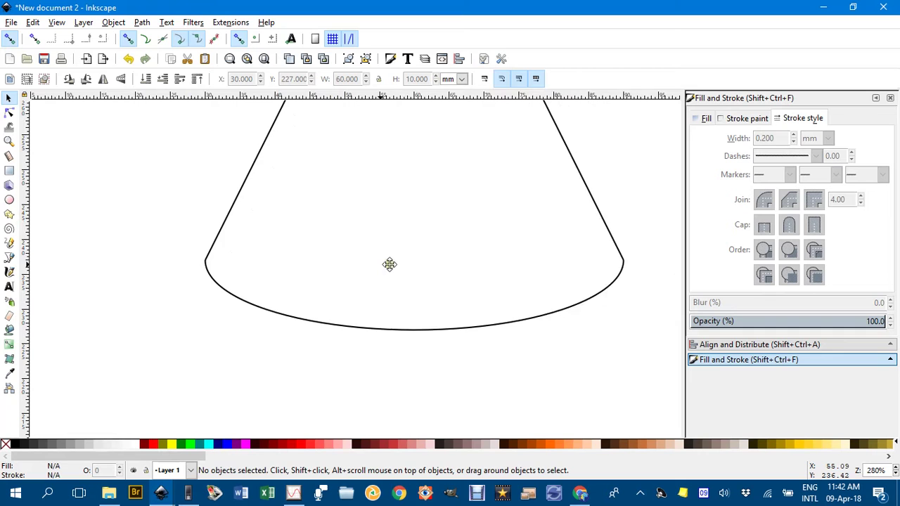
- Flip the copied arc vertically, give it a dashed stroke, and snap it onto the base corners
{"action": "left_click", "coordinate": [357, 332]}
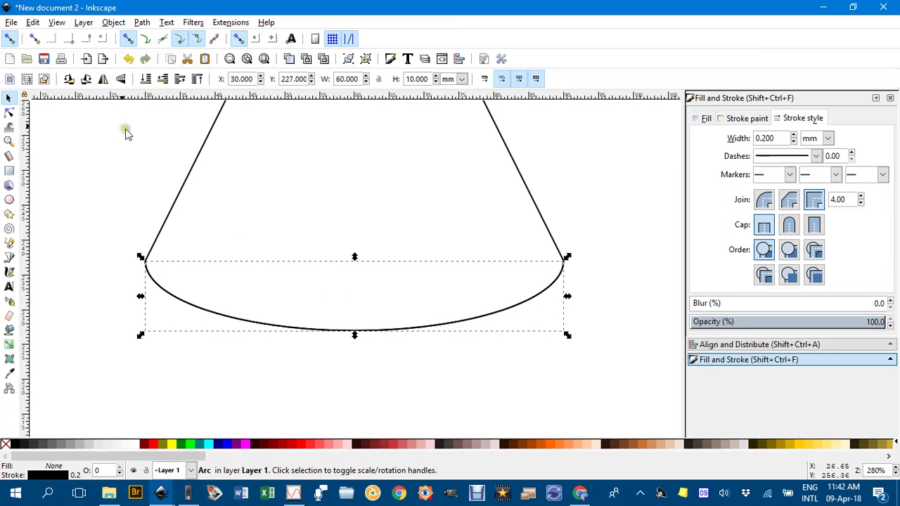
{"action": "left_click", "coordinate": [121, 79]}
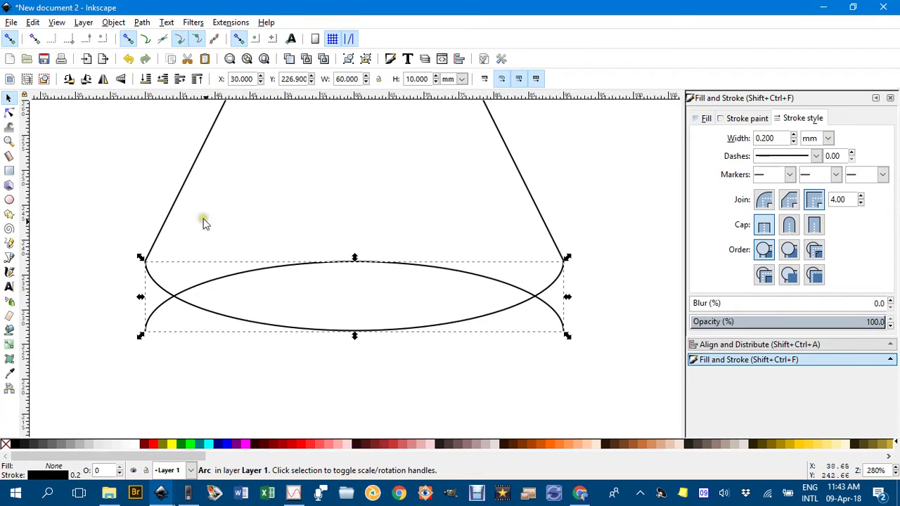
{"action": "left_click", "coordinate": [820, 157]}
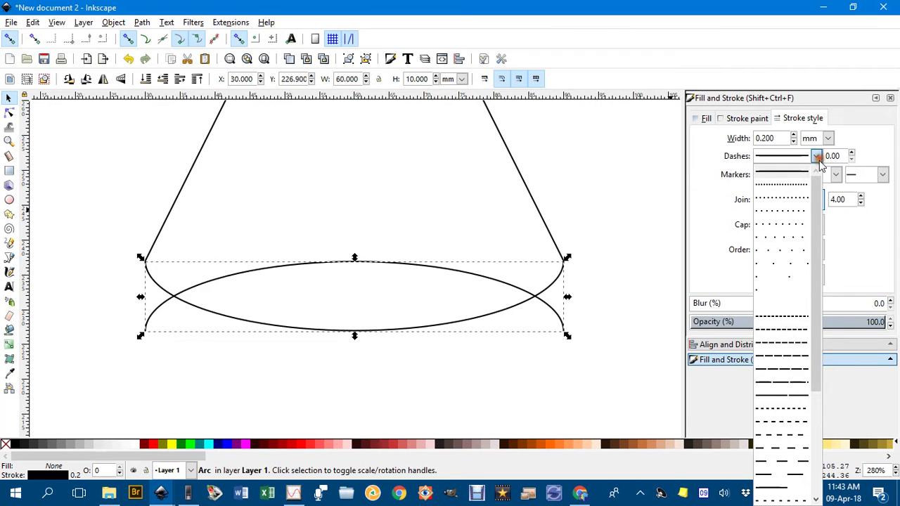
{"action": "left_click", "coordinate": [799, 424]}
{"action": "left_click_drag", "start_coordinate": [337, 264], "coordinate": [354, 181]}
{"action": "left_click", "coordinate": [354, 160]}
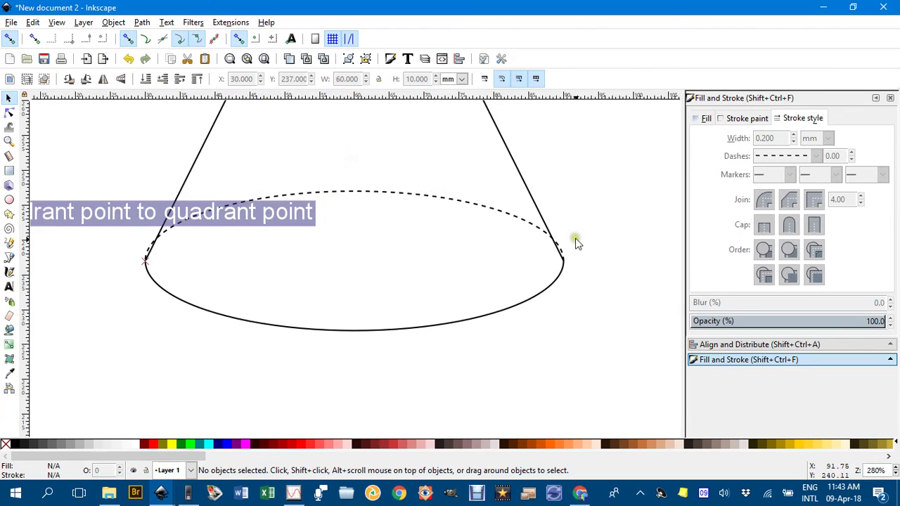
- Extend the solid front arc's left end up to meet the left side (about 190.861°)
{"action": "scroll", "coordinate": [573, 252], "scroll_direction": "up", "scroll_amount": 4}
{"action": "scroll", "coordinate": [546, 253], "scroll_direction": "down", "scroll_amount": 4}
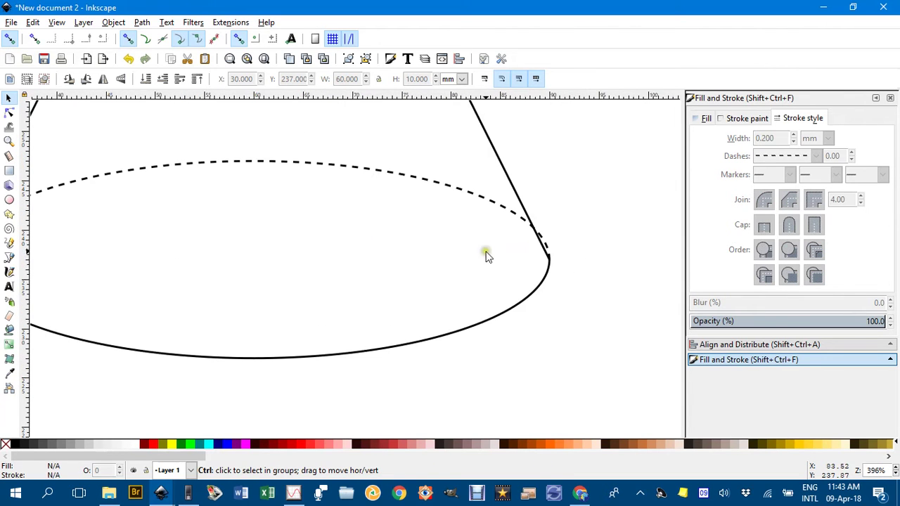
{"action": "scroll", "coordinate": [288, 275], "scroll_direction": "up", "scroll_amount": 1}
{"action": "scroll", "coordinate": [202, 287], "scroll_direction": "up", "scroll_amount": 2}
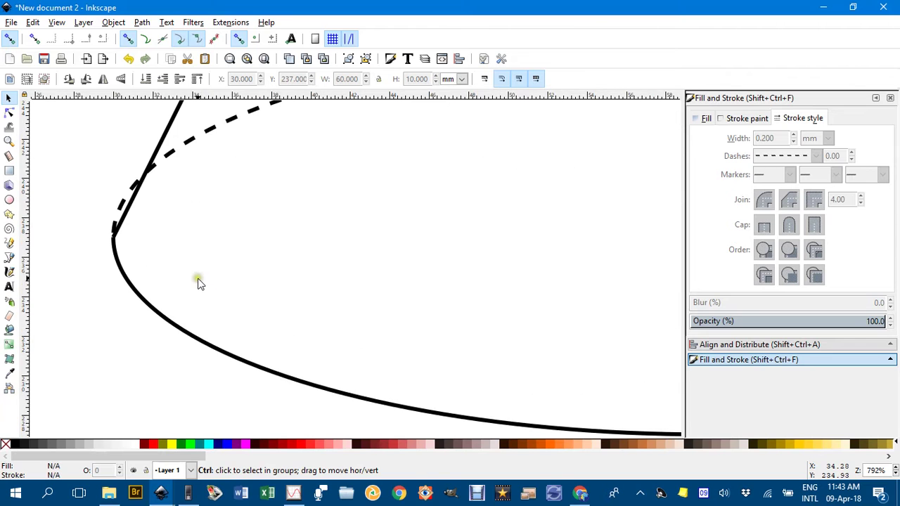
{"action": "left_click", "coordinate": [135, 293]}
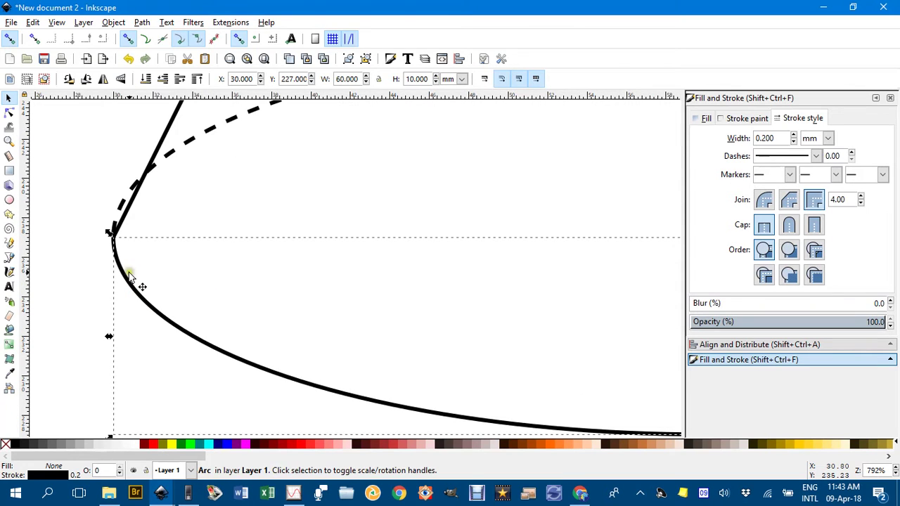
{"action": "scroll", "coordinate": [120, 261], "scroll_direction": "up", "scroll_amount": 2}
{"action": "key", "text": "e"}
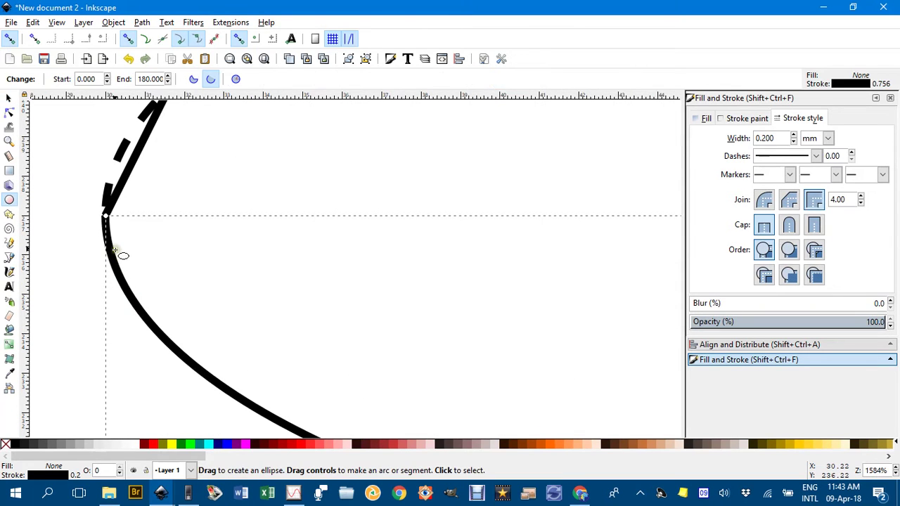
{"action": "left_click_drag", "start_coordinate": [105, 220], "coordinate": [125, 143]}
{"action": "scroll", "coordinate": [126, 143], "scroll_direction": "up", "scroll_amount": 1}
{"action": "scroll", "coordinate": [126, 143], "scroll_direction": "left", "scroll_amount": 2}
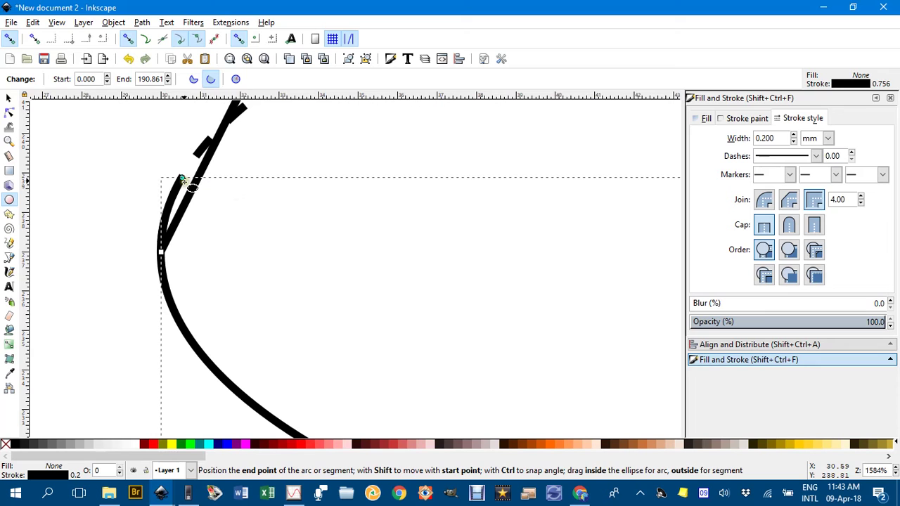
{"action": "left_click_drag", "start_coordinate": [190, 185], "coordinate": [200, 181]}
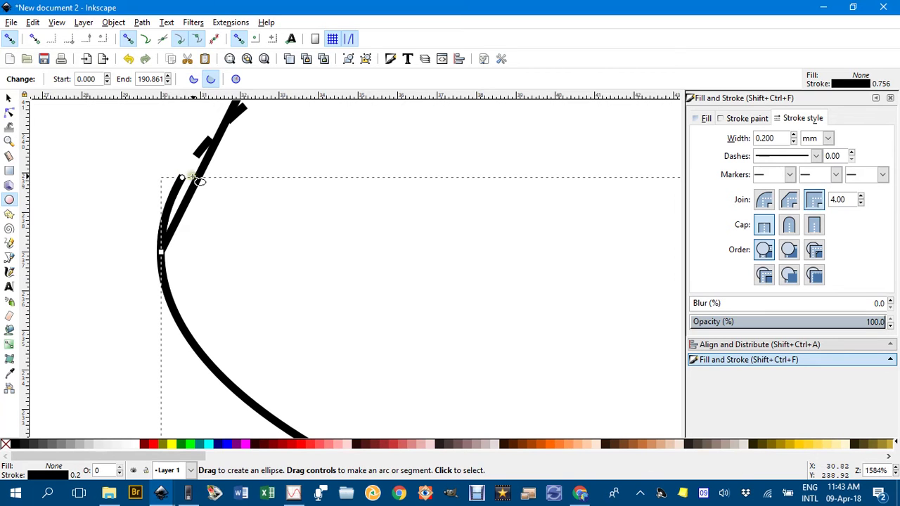
- Extend the arc's right end up to the right side line (about 350.887°)
{"action": "scroll", "coordinate": [495, 246], "scroll_direction": "down", "scroll_amount": 3}
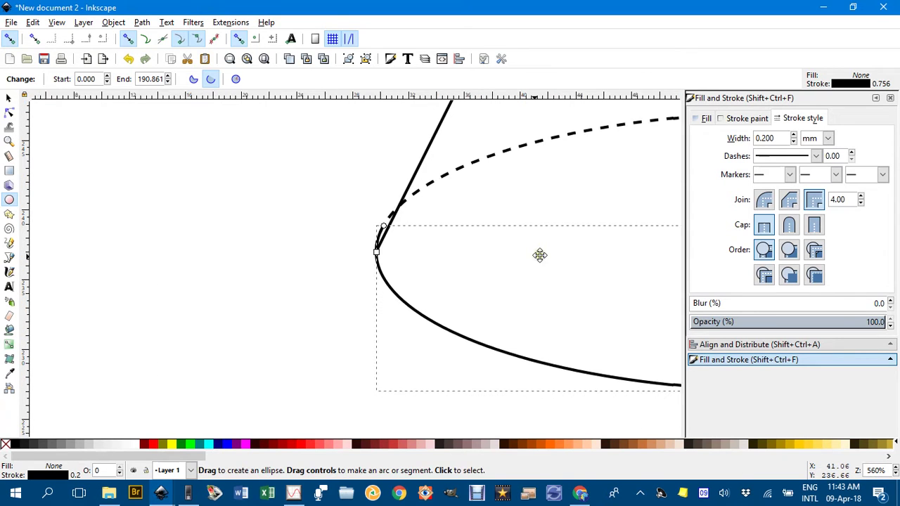
{"action": "scroll", "coordinate": [403, 259], "scroll_direction": "up", "scroll_amount": 4}
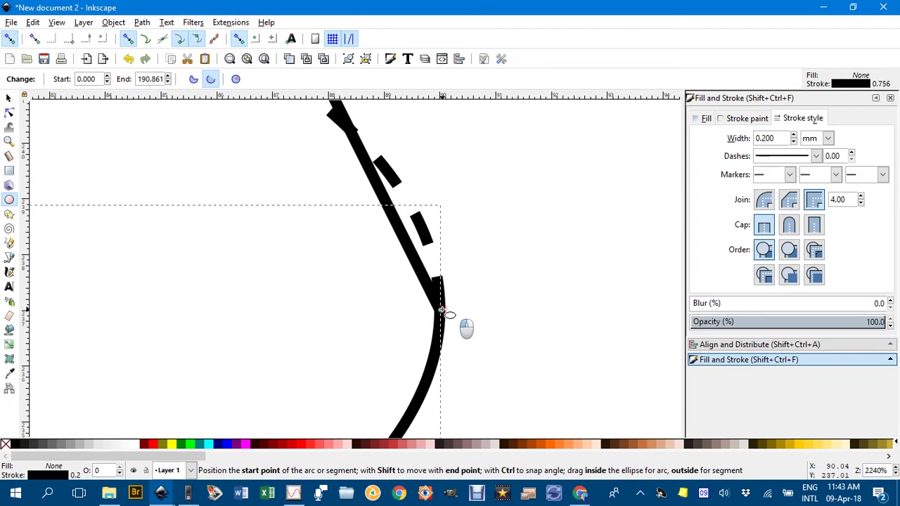
{"action": "left_click_drag", "start_coordinate": [441, 311], "coordinate": [429, 217]}
{"action": "scroll", "coordinate": [438, 277], "scroll_direction": "down", "scroll_amount": 4}
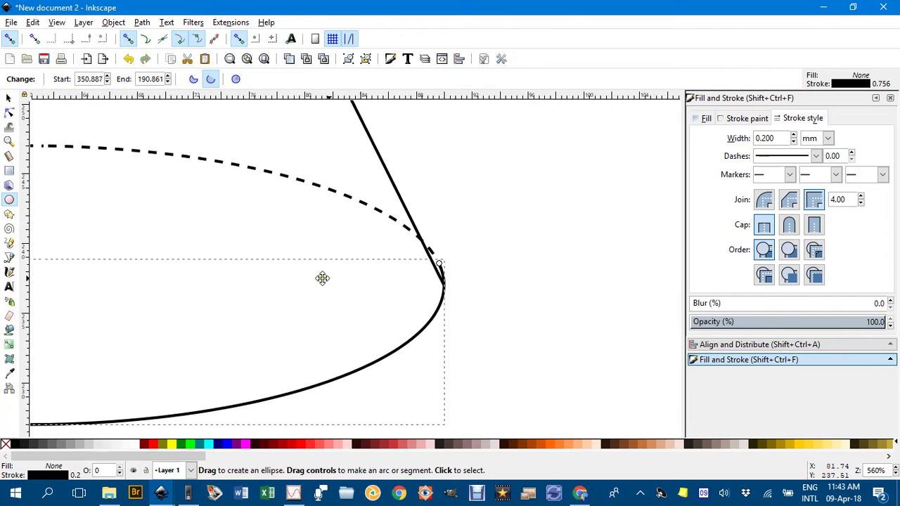
{"action": "scroll", "coordinate": [322, 279], "scroll_direction": "left", "scroll_amount": 6}
- Snap the left side line's bottom node onto the solid arc's left end
{"action": "left_click", "coordinate": [9, 97]}
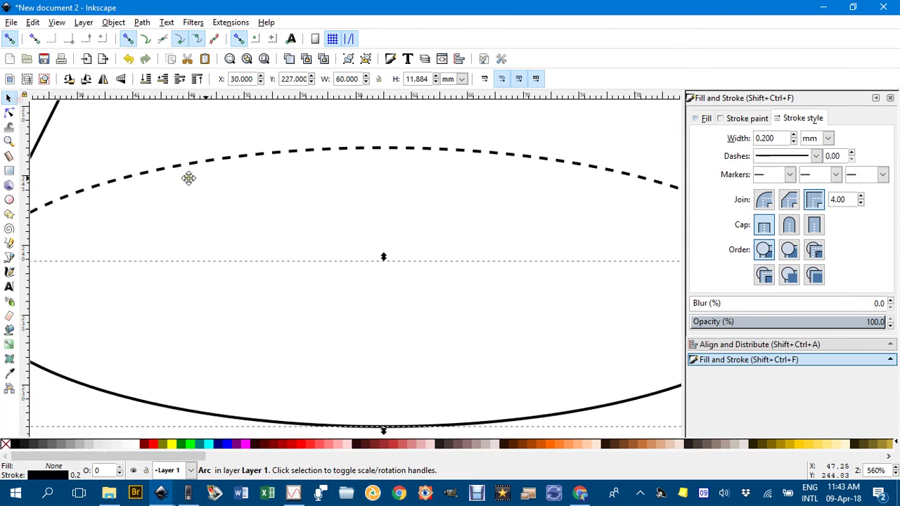
{"action": "scroll", "coordinate": [256, 193], "scroll_direction": "left", "scroll_amount": 4}
{"action": "left_click", "coordinate": [209, 161]}
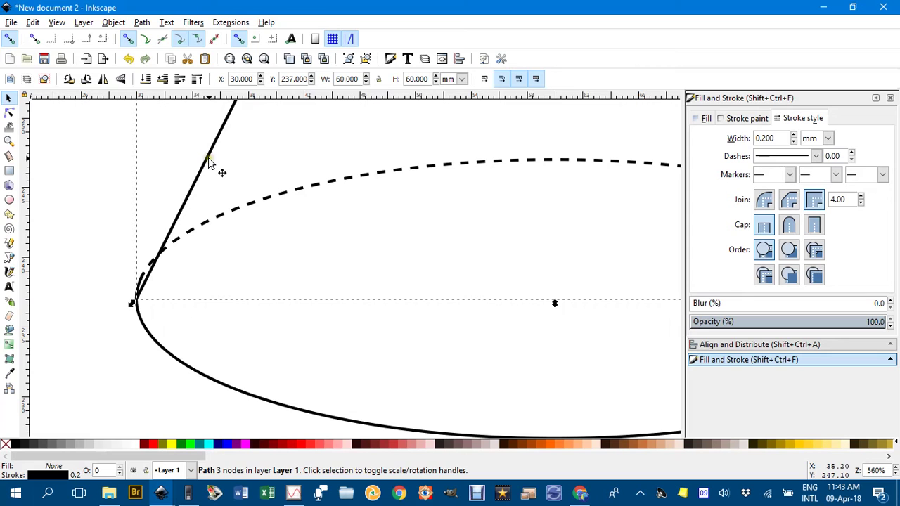
{"action": "key", "text": "n"}
{"action": "scroll", "coordinate": [155, 299], "scroll_direction": "up", "scroll_amount": 4}
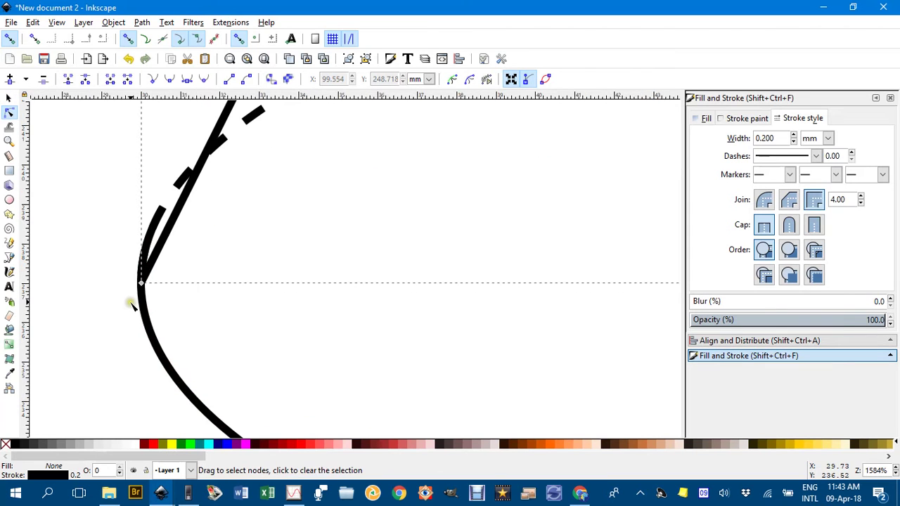
{"action": "left_click_drag", "start_coordinate": [138, 279], "coordinate": [167, 175]}
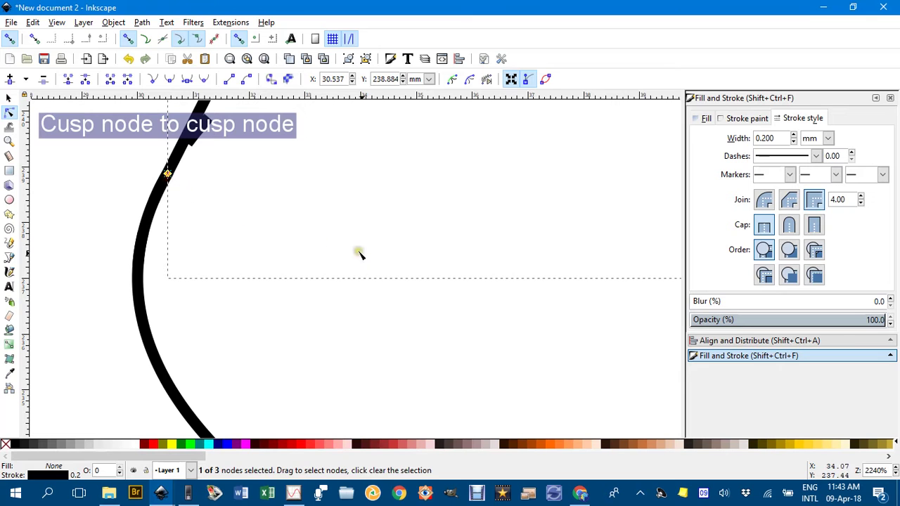
{"action": "scroll", "coordinate": [406, 271], "scroll_direction": "down", "scroll_amount": 5}
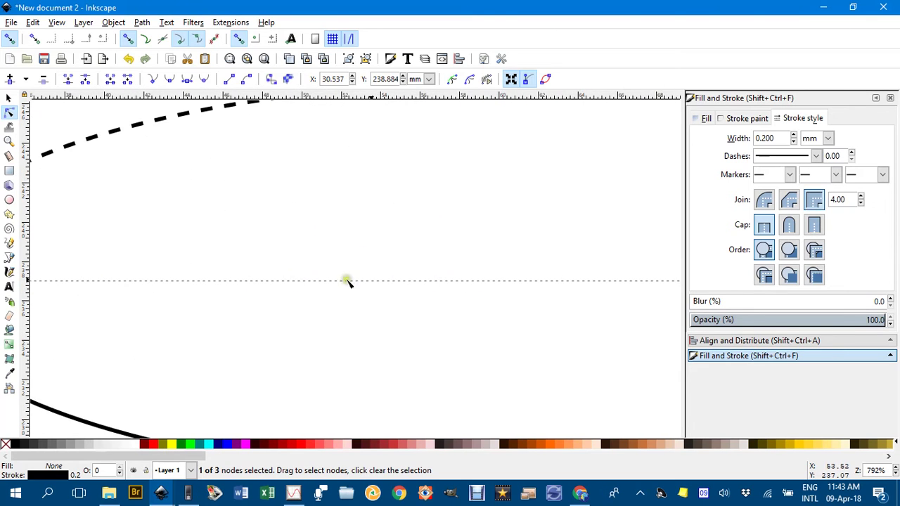
- Snap the right side line's bottom node onto the arc's right end, then deselect
{"action": "scroll", "coordinate": [422, 284], "scroll_direction": "right", "scroll_amount": 5}
{"action": "scroll", "coordinate": [450, 275], "scroll_direction": "up", "scroll_amount": 4}
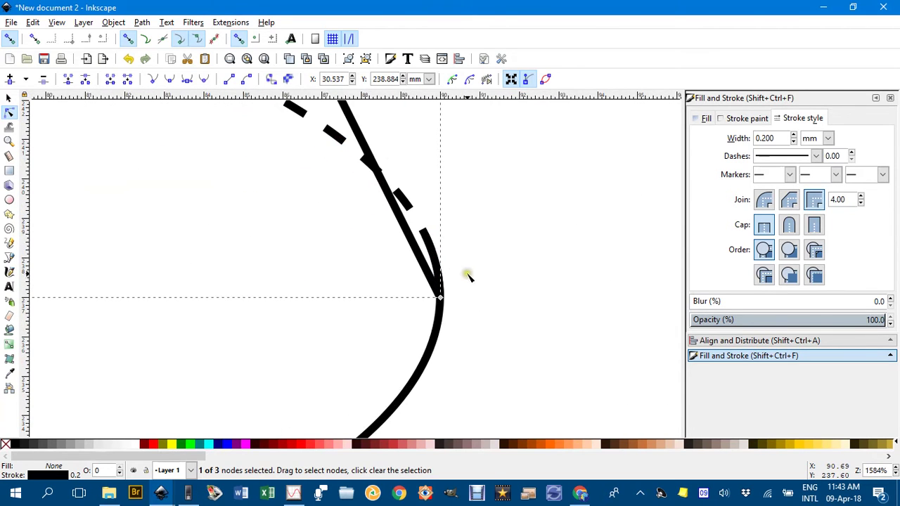
{"action": "left_click_drag", "start_coordinate": [443, 298], "coordinate": [425, 235]}
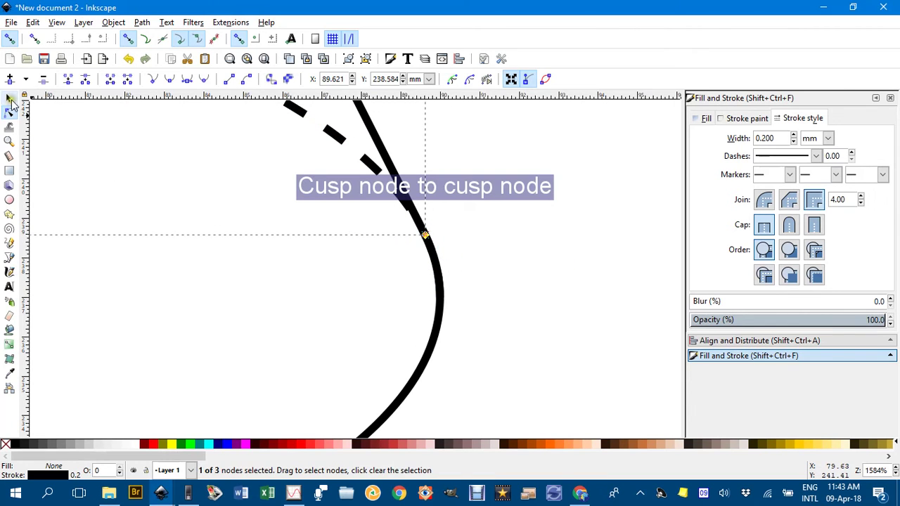
{"action": "left_click", "coordinate": [9, 98]}
{"action": "left_click", "coordinate": [109, 150]}
{"action": "scroll", "coordinate": [334, 244], "scroll_direction": "down", "scroll_amount": 3}
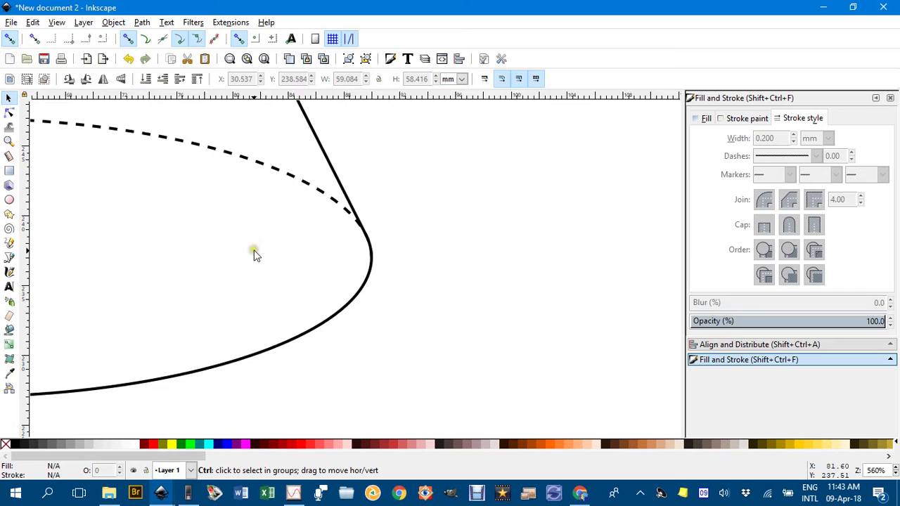
{"action": "scroll", "coordinate": [254, 255], "scroll_direction": "left", "scroll_amount": 15}
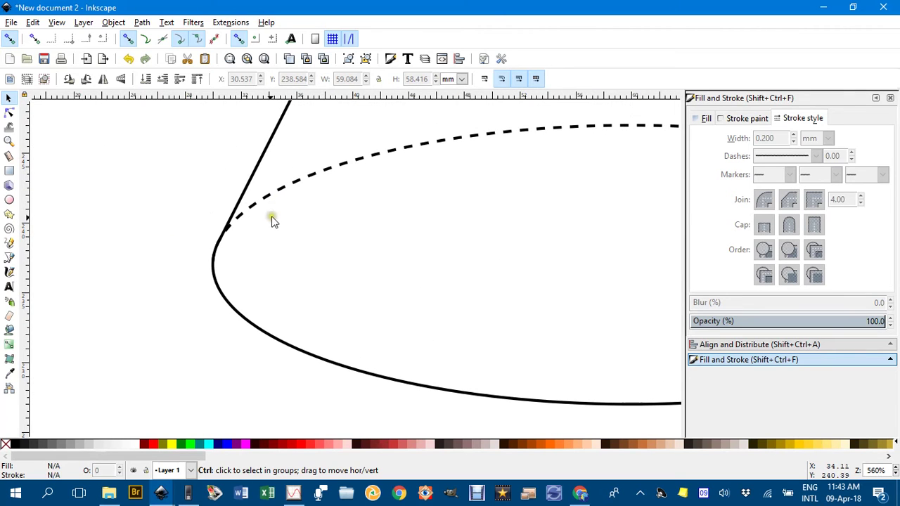
{"action": "scroll", "coordinate": [254, 242], "scroll_direction": "up", "scroll_amount": 3}
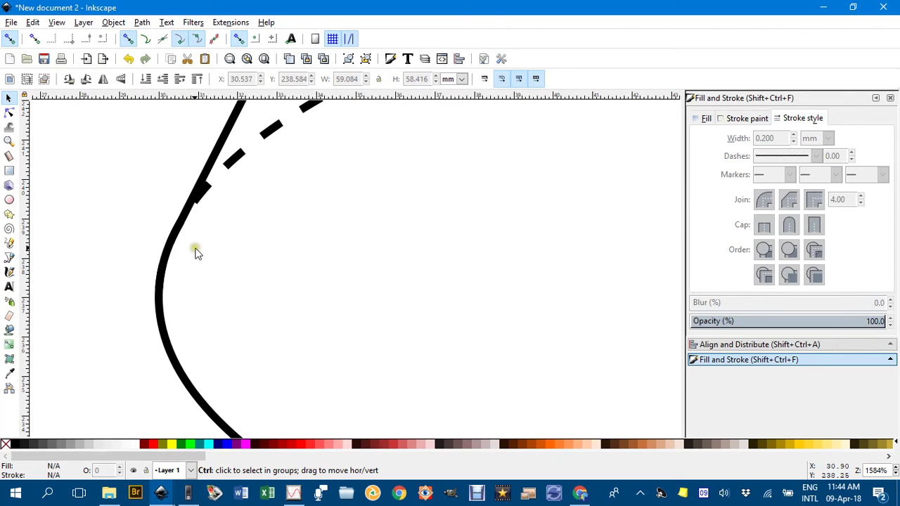
{"action": "scroll", "coordinate": [197, 247], "scroll_direction": "down", "scroll_amount": 2}
{"action": "scroll", "coordinate": [209, 241], "scroll_direction": "down", "scroll_amount": 1}
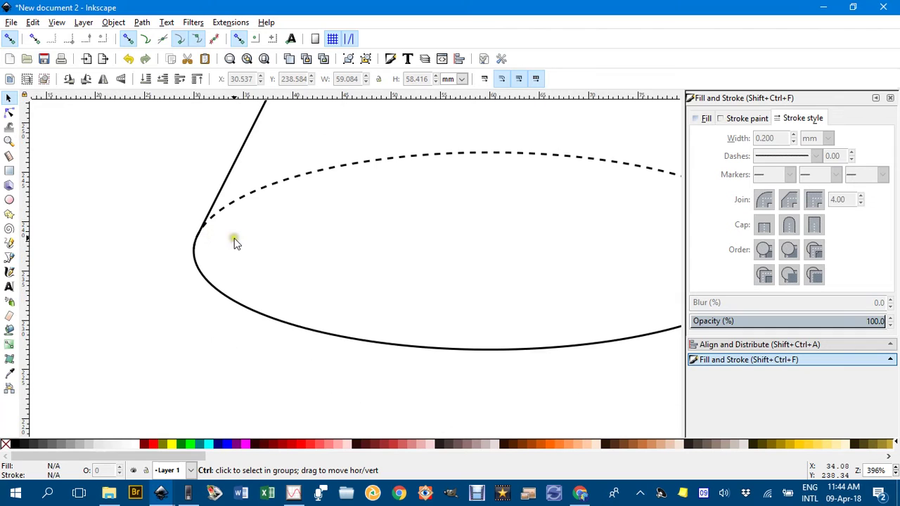
- Pull the dashed arc's left end to the left side at the base corner
{"action": "scroll", "coordinate": [255, 213], "scroll_direction": "up", "scroll_amount": 1}
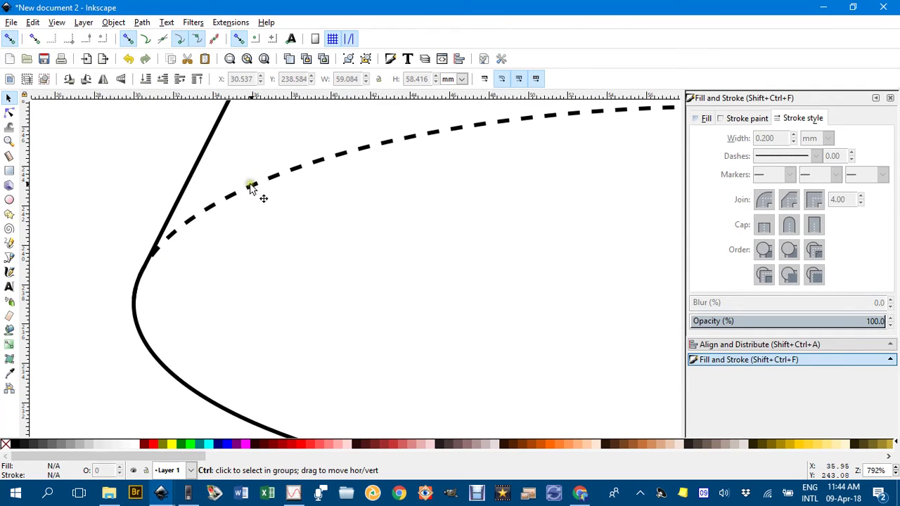
{"action": "left_click", "coordinate": [254, 186]}
{"action": "key", "text": "e"}
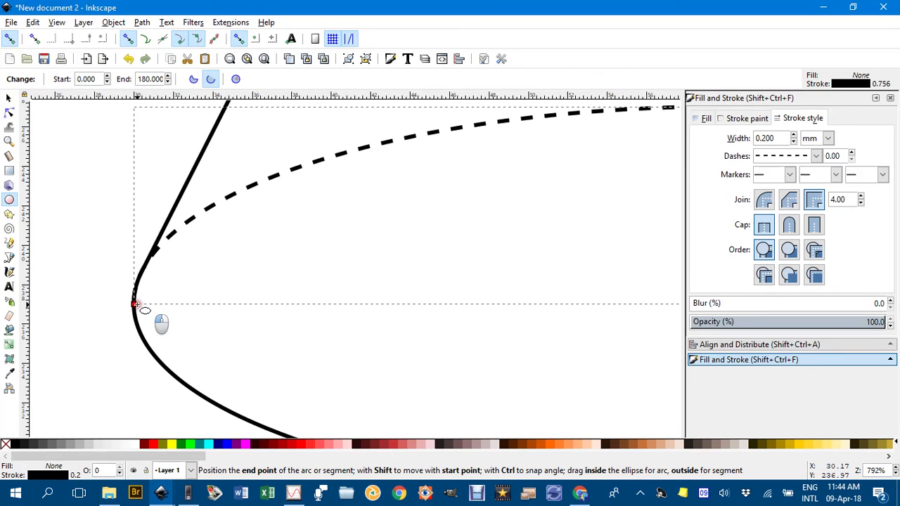
{"action": "left_click_drag", "start_coordinate": [135, 304], "coordinate": [171, 265]}
{"action": "scroll", "coordinate": [506, 275], "scroll_direction": "down", "scroll_amount": 1}
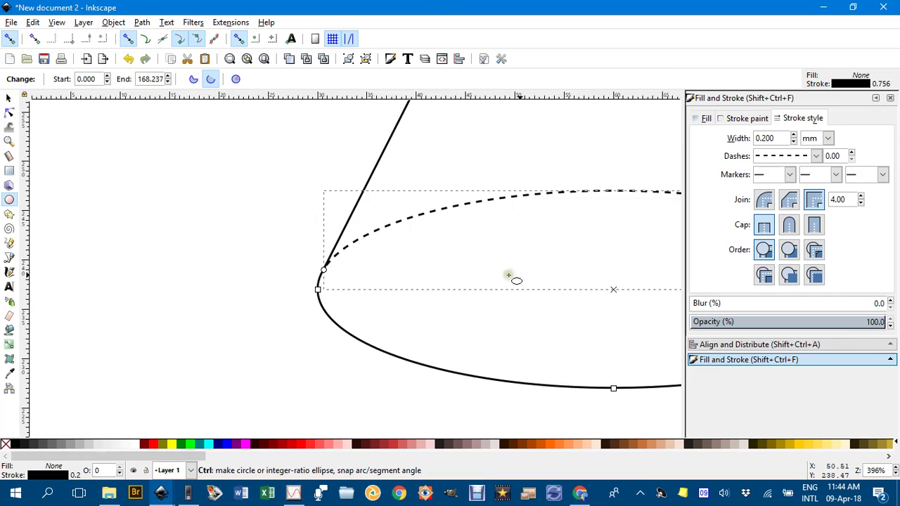
- Pull the dashed arc's right end to the right base corner and deselect it
{"action": "left_click_drag", "start_coordinate": [510, 273], "coordinate": [161, 277]}
{"action": "scroll", "coordinate": [486, 275], "scroll_direction": "up", "scroll_amount": 3}
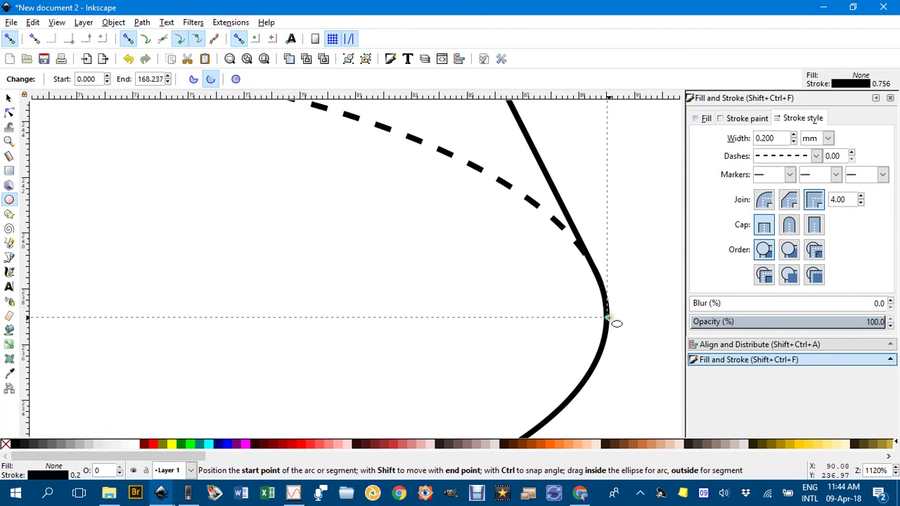
{"action": "left_click_drag", "start_coordinate": [608, 318], "coordinate": [583, 258]}
{"action": "left_click", "coordinate": [8, 98]}
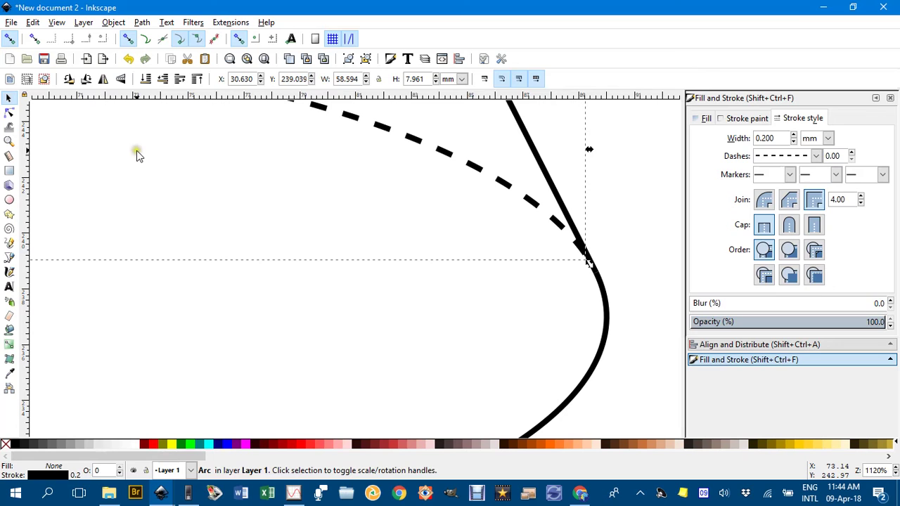
{"action": "left_click", "coordinate": [137, 151]}
{"action": "scroll", "coordinate": [296, 187], "scroll_direction": "down", "scroll_amount": 4}
{"action": "scroll", "coordinate": [462, 316], "scroll_direction": "up", "scroll_amount": 1}
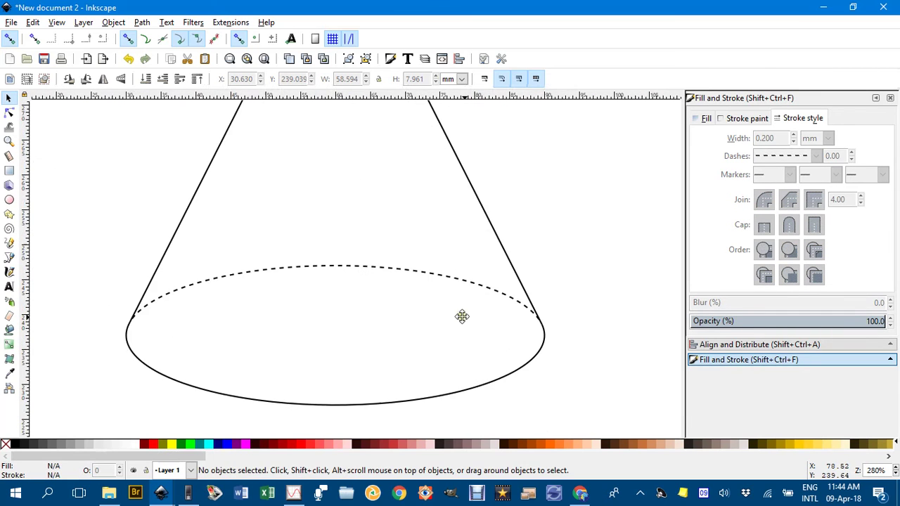
{"action": "scroll", "coordinate": [462, 317], "scroll_direction": "down", "scroll_amount": 2}
- Set the stroke width of the side lines, solid base arc and dashed arc to 0.500 mm
{"action": "left_click_drag", "start_coordinate": [391, 204], "coordinate": [358, 229]}
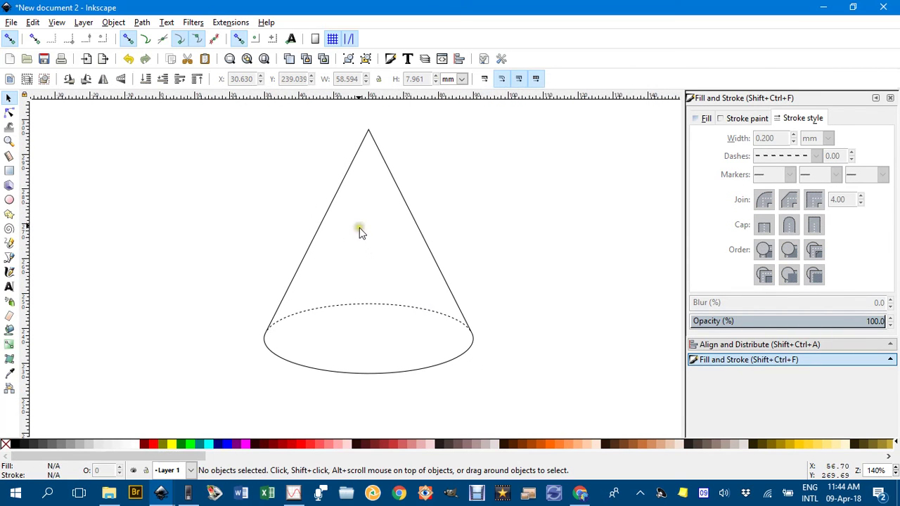
{"action": "left_click", "coordinate": [335, 205]}
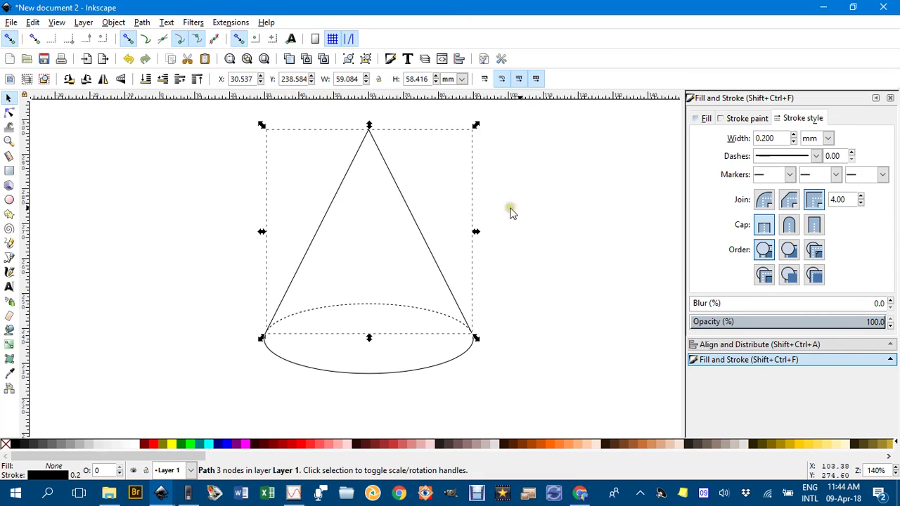
{"action": "left_click", "coordinate": [794, 135]}
{"action": "left_click", "coordinate": [794, 135]}
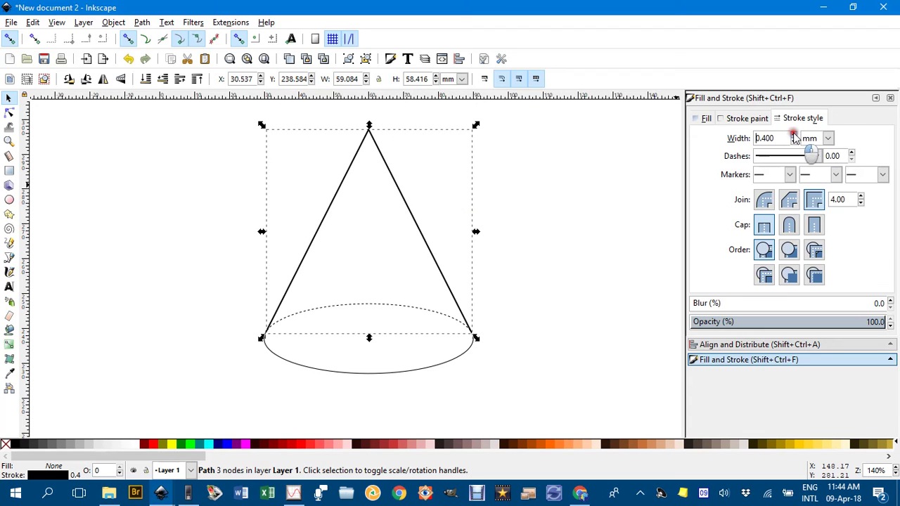
{"action": "left_click", "coordinate": [795, 135]}
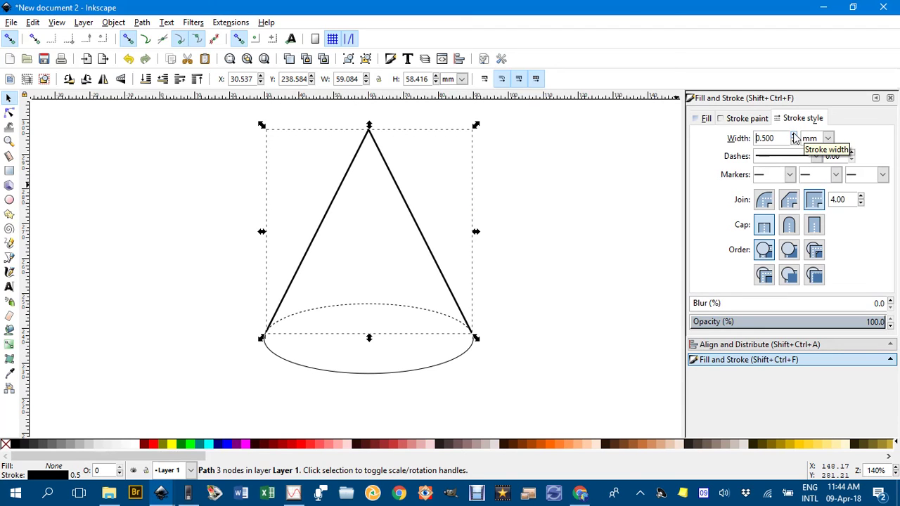
{"action": "left_click", "coordinate": [379, 375]}
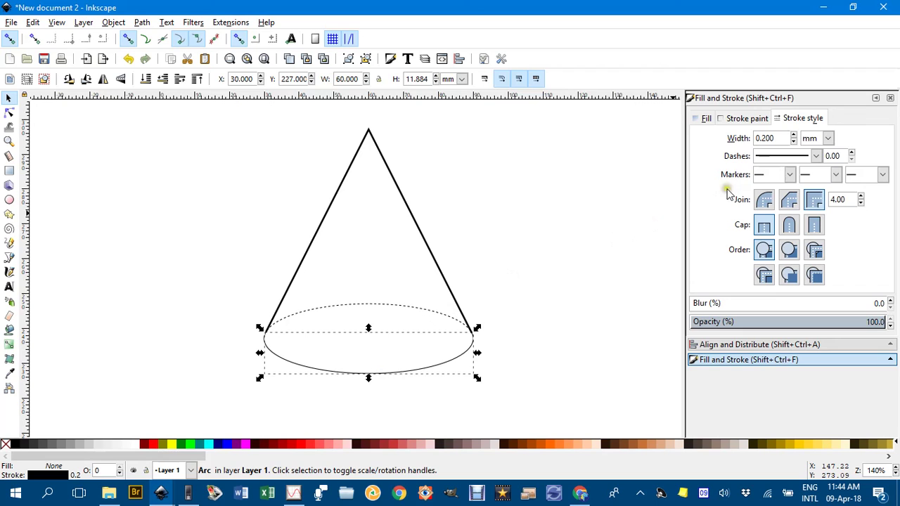
{"action": "left_click", "coordinate": [793, 135]}
{"action": "left_click", "coordinate": [793, 135]}
{"action": "left_click", "coordinate": [793, 135]}
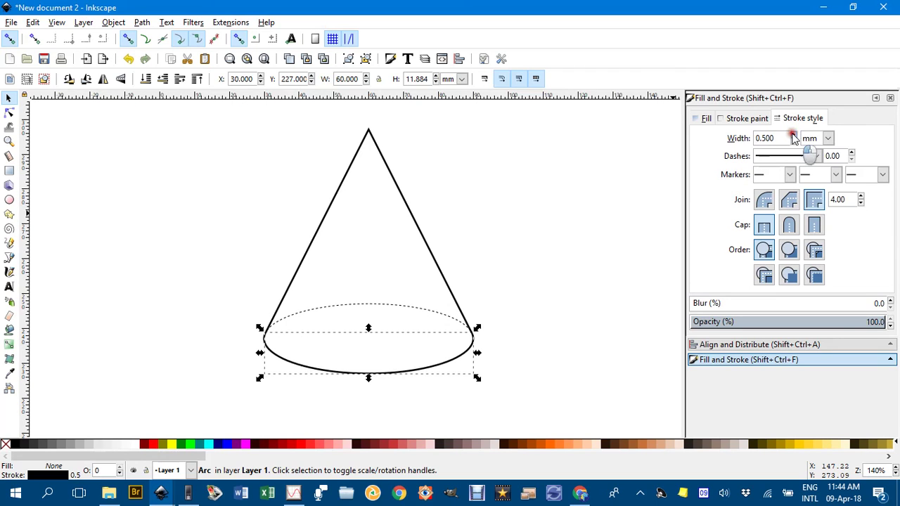
{"action": "left_click", "coordinate": [409, 308]}
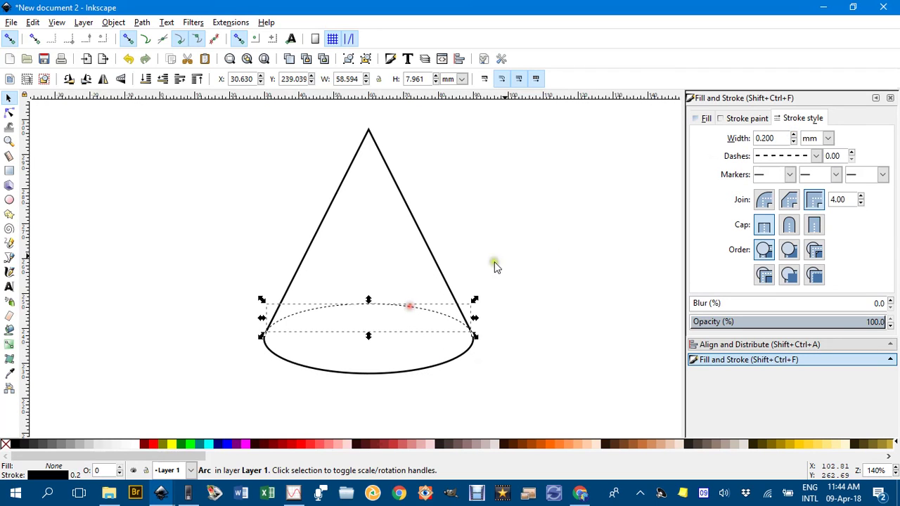
{"action": "left_click", "coordinate": [793, 135]}
{"action": "left_click", "coordinate": [793, 135]}
{"action": "left_click", "coordinate": [793, 136]}
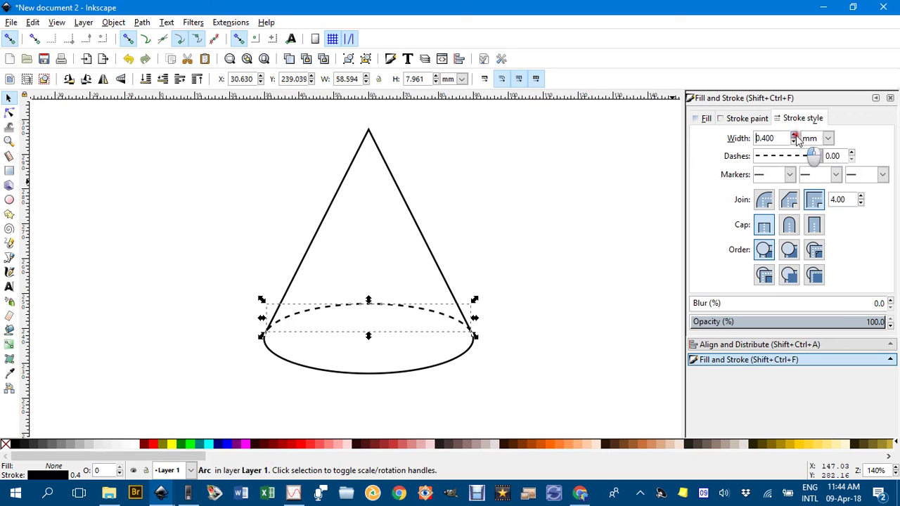
{"action": "left_click", "coordinate": [616, 157]}
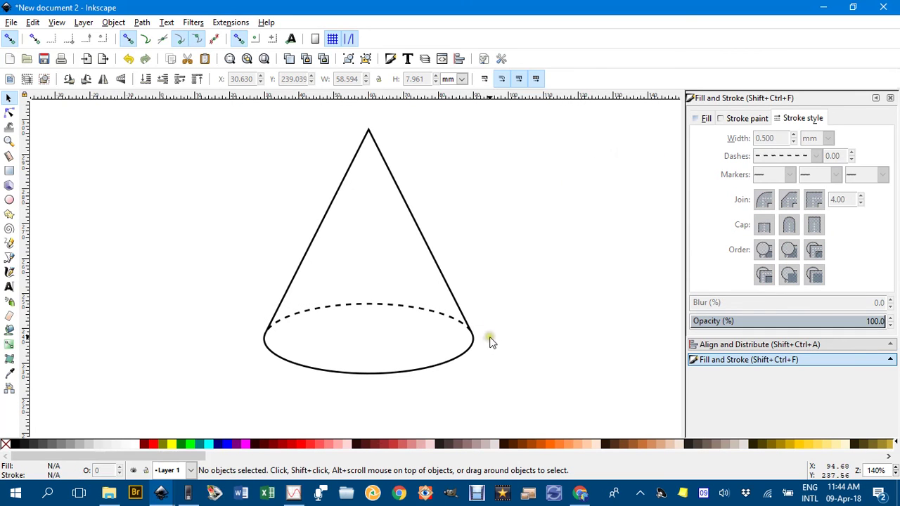
{"action": "scroll", "coordinate": [459, 327], "scroll_direction": "down", "scroll_amount": 1}
{"action": "scroll", "coordinate": [458, 325], "scroll_direction": "up", "scroll_amount": 2}
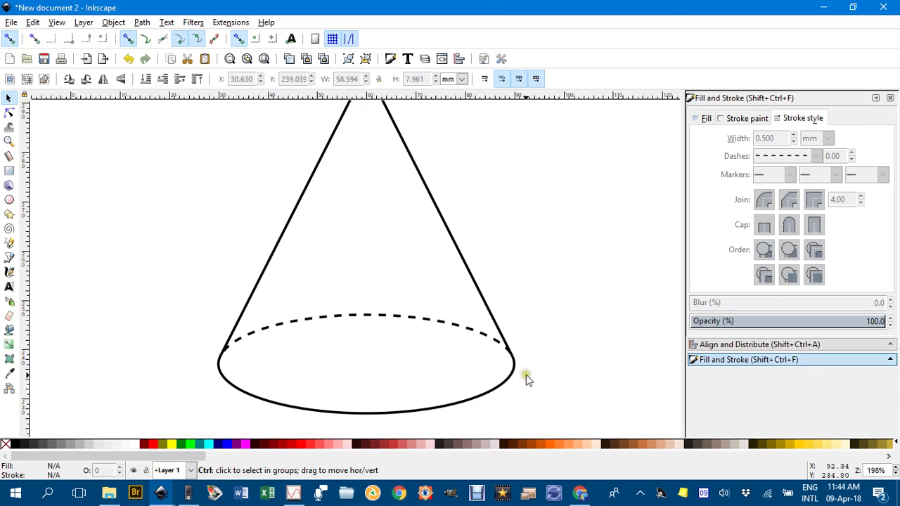
{"action": "scroll", "coordinate": [521, 365], "scroll_direction": "up", "scroll_amount": 3}
{"action": "scroll", "coordinate": [521, 281], "scroll_direction": "down", "scroll_amount": 2}
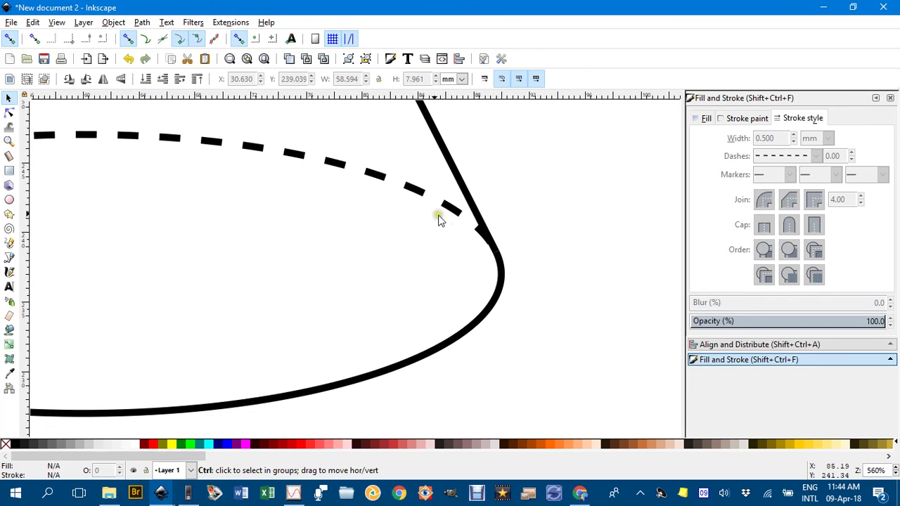
{"action": "scroll", "coordinate": [454, 249], "scroll_direction": "down", "scroll_amount": 1}
{"action": "scroll", "coordinate": [356, 263], "scroll_direction": "down", "scroll_amount": 1}
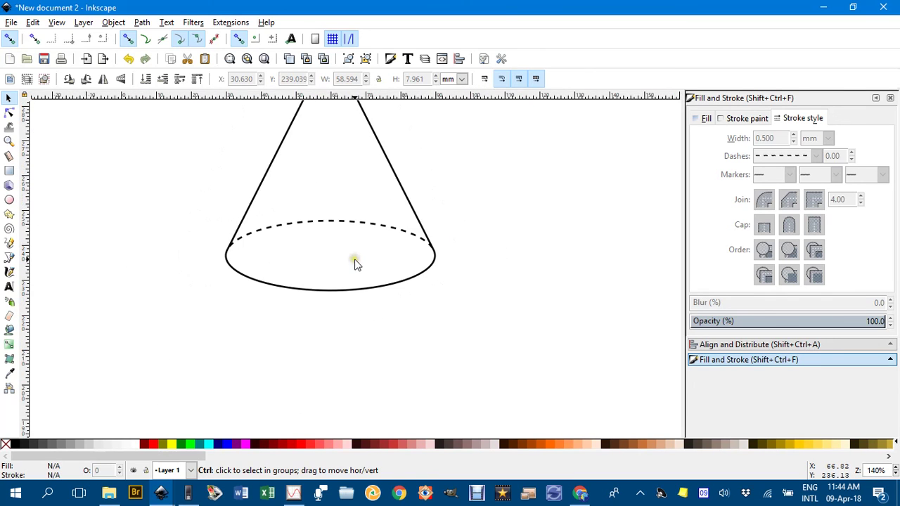
{"action": "left_click_drag", "start_coordinate": [355, 263], "coordinate": [378, 344]}
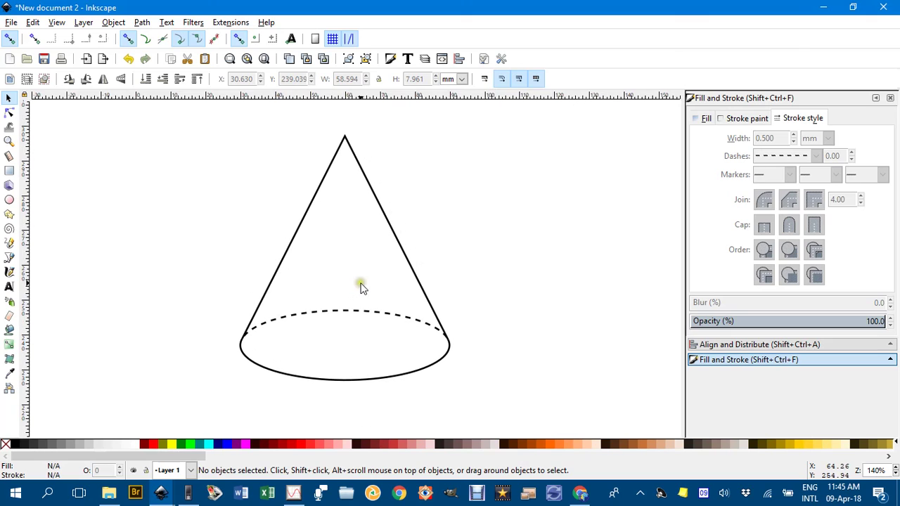